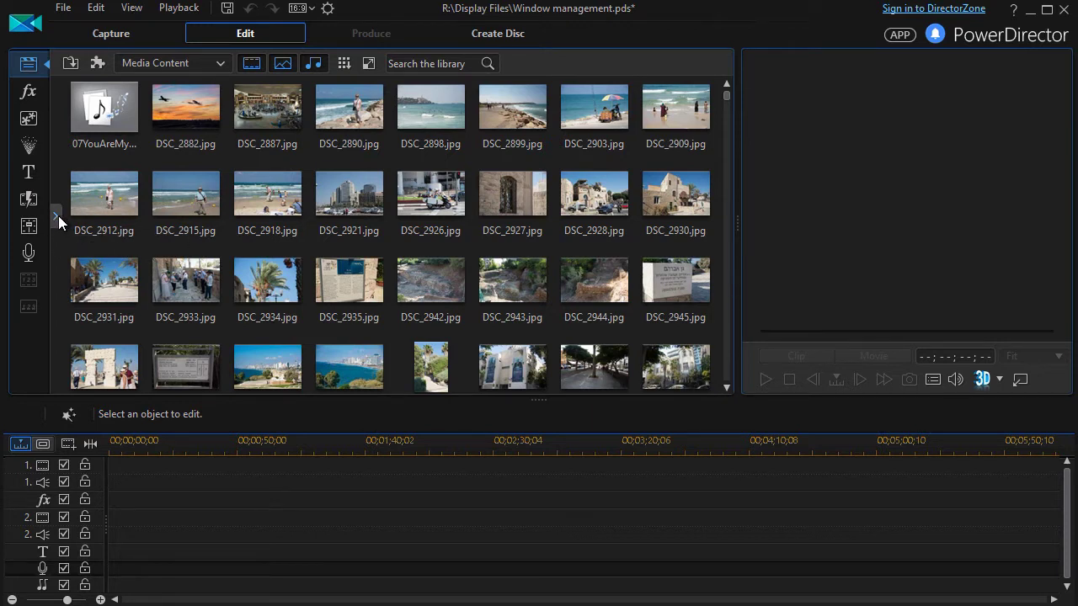
# Step: Open the library's explorer view listing Media Content, Color Boards, Backgrounds, My Projects and Express Projects
pyautogui.click(56, 217)
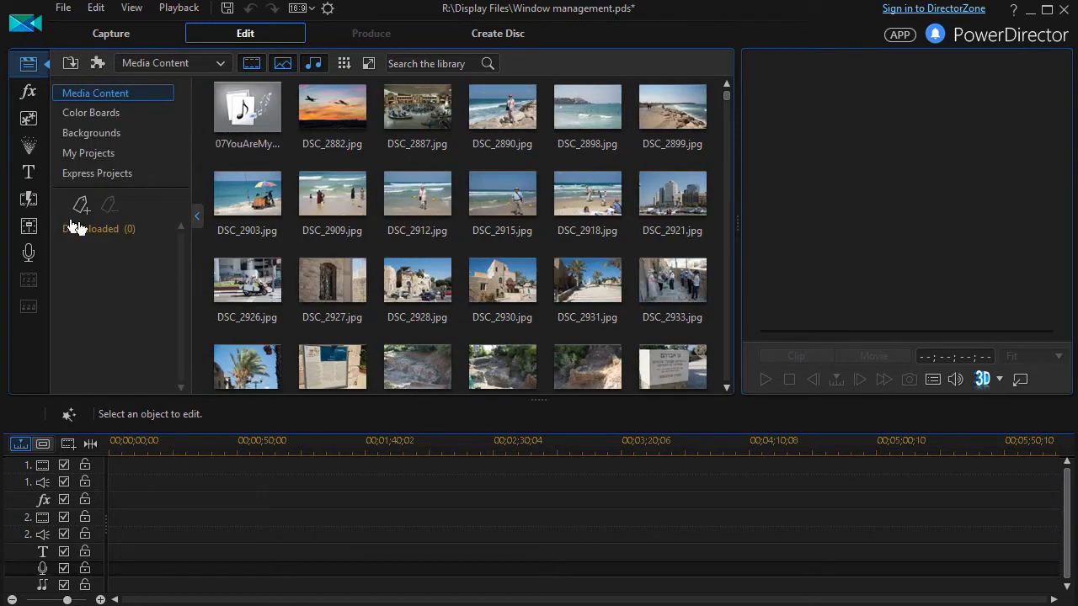
# Step: Hide and re-show the explorer panel, then add a new tag below Downloaded
pyautogui.click(198, 218)
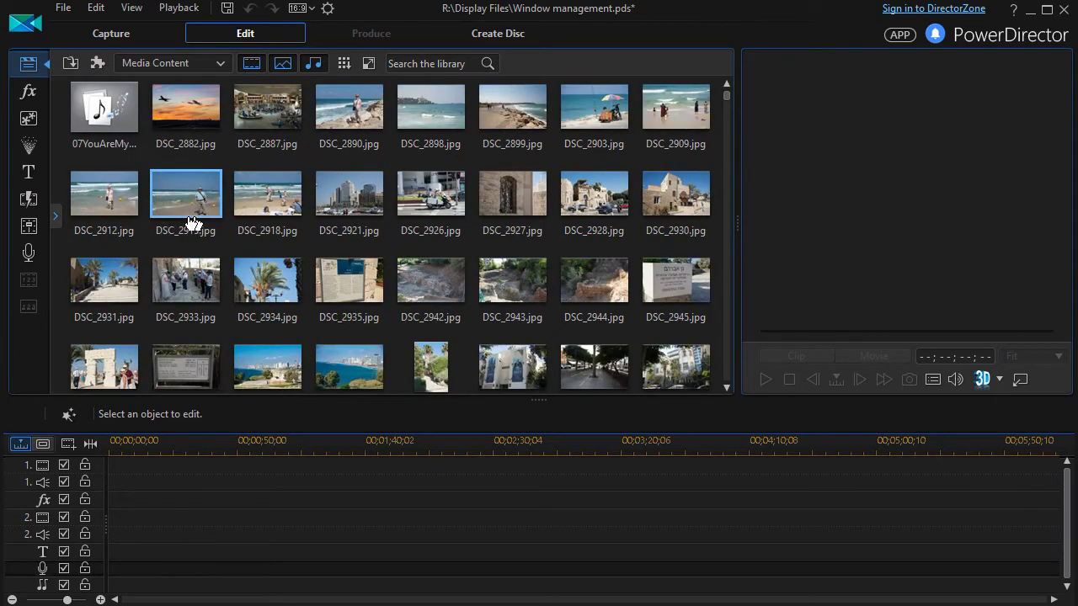
pyautogui.click(56, 219)
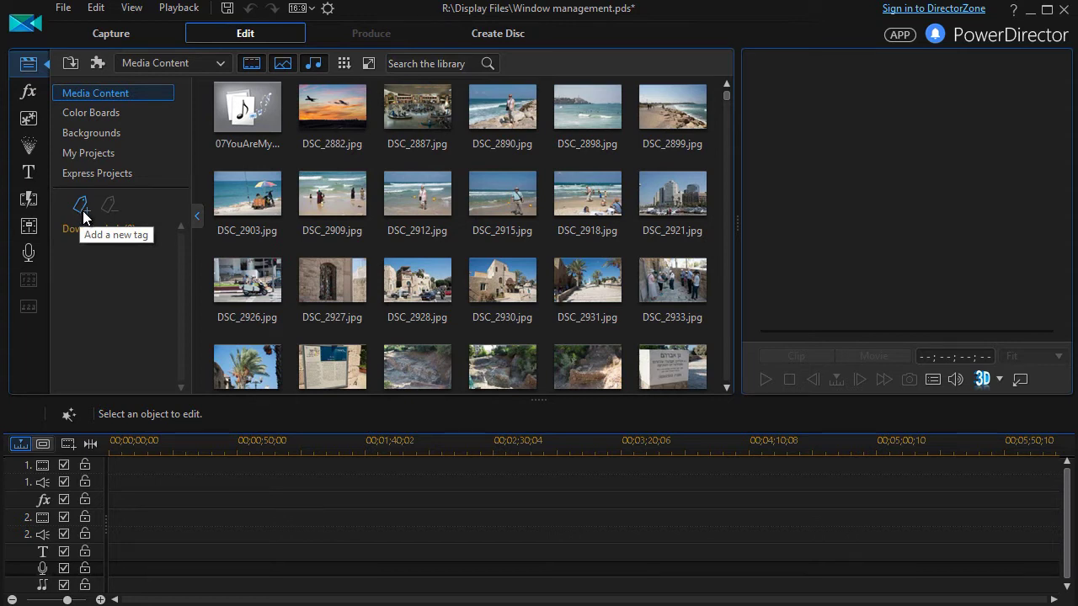
pyautogui.click(83, 214)
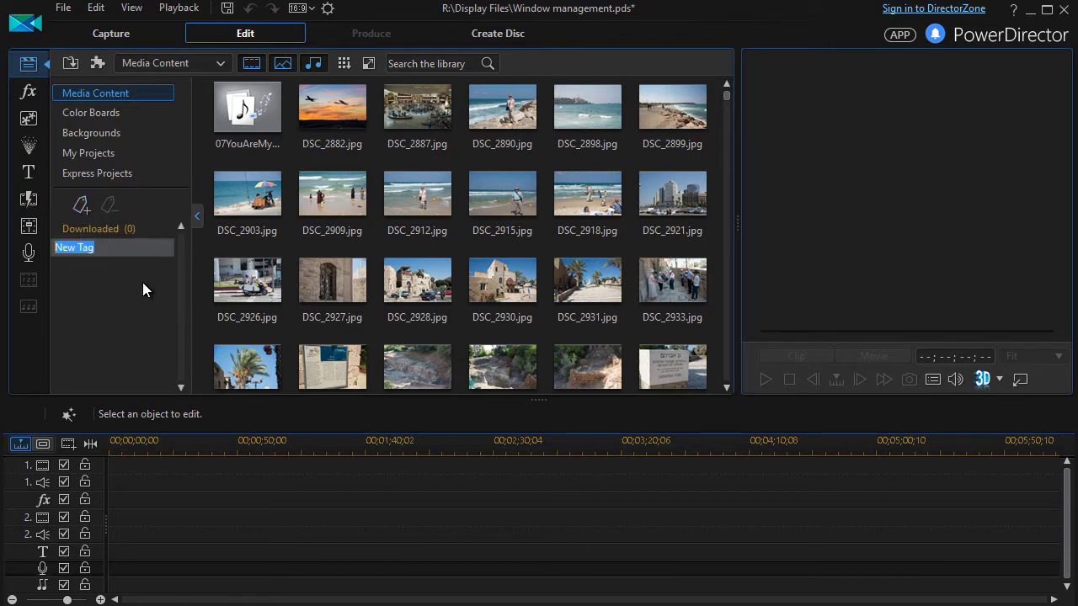
# Step: Name the new tag Beach, add a second tag named Dead Sea, and tag DSC_2890 as Beach
pyautogui.write('Beach')
pyautogui.press('Return')
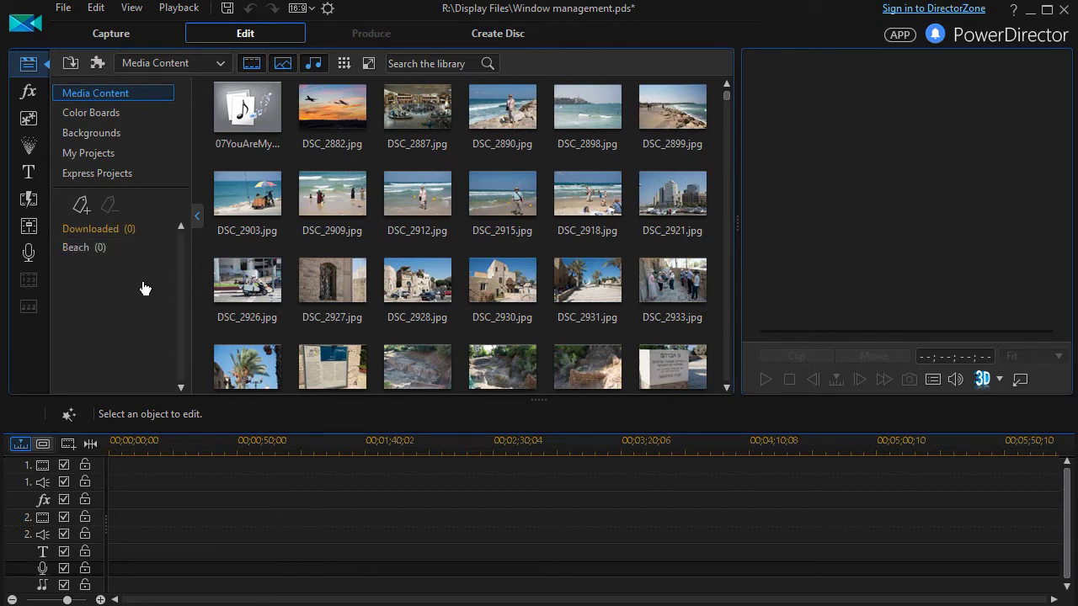
pyautogui.click(81, 205)
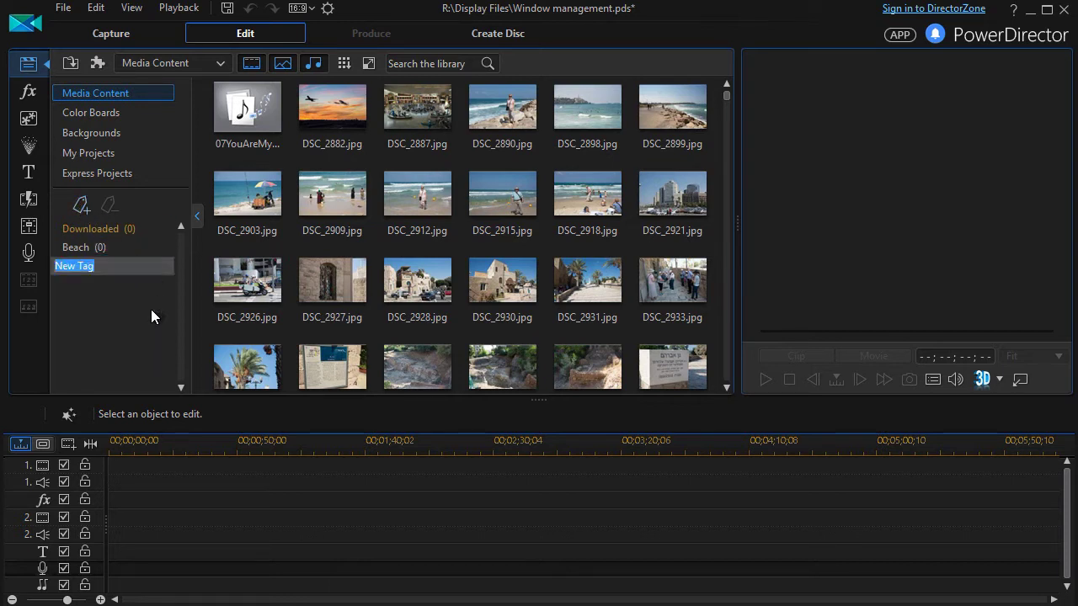
pyautogui.write('De')
pyautogui.write('ad Sea')
pyautogui.press('Return')
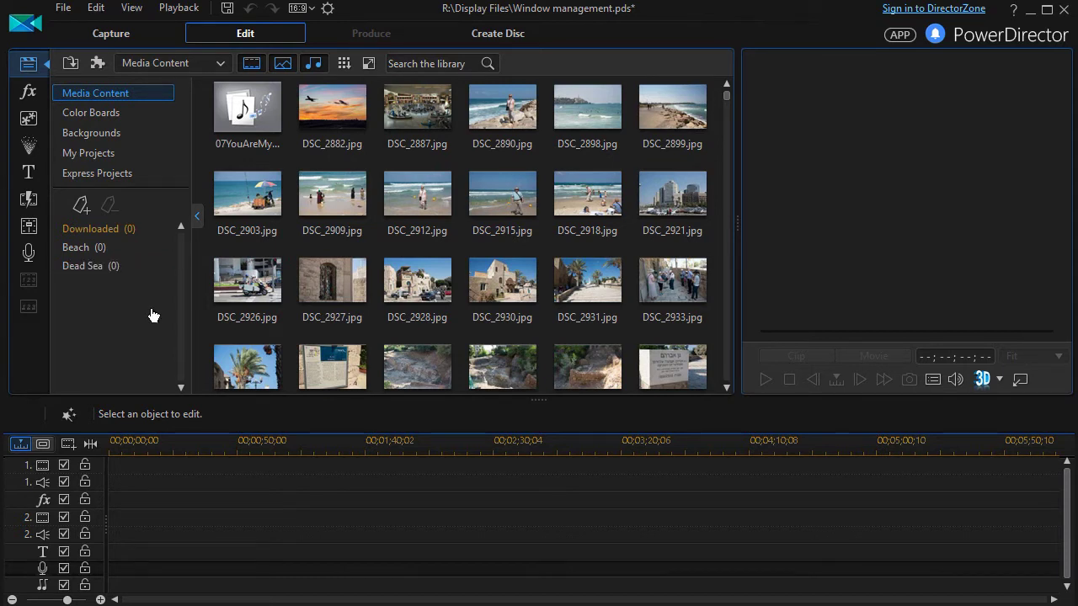
pyautogui.click(111, 248)
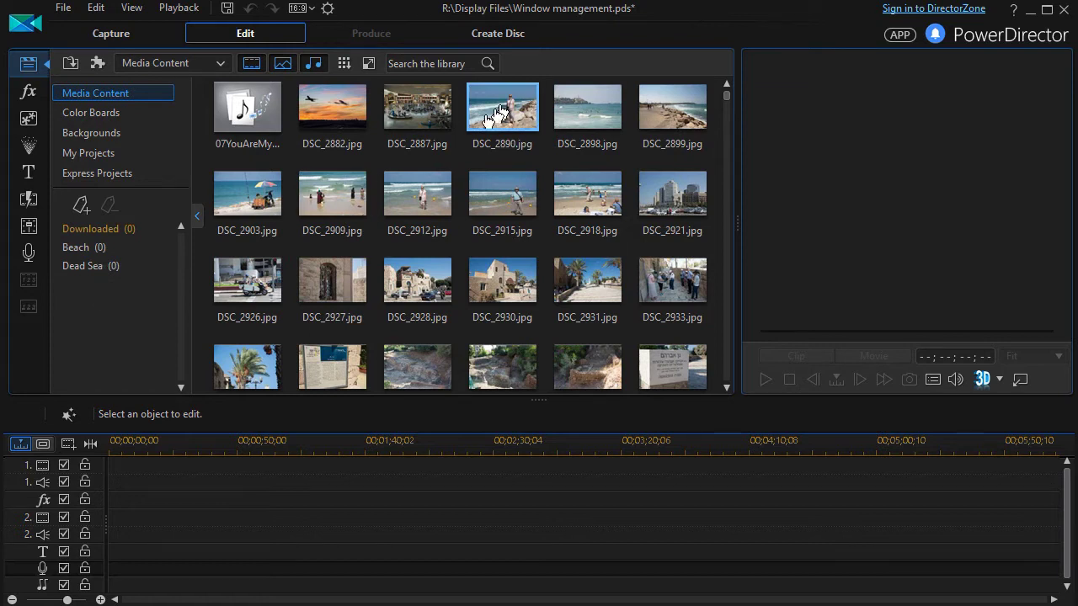
pyautogui.moveTo(499, 114); pyautogui.dragTo(143, 254)
# Step: Tag DSC_2898, 2899, 2903, 2909, 2912, 2915 and 2918 as Beach, then filter the library to Beach
pyautogui.moveTo(602, 114); pyautogui.dragTo(127, 247)
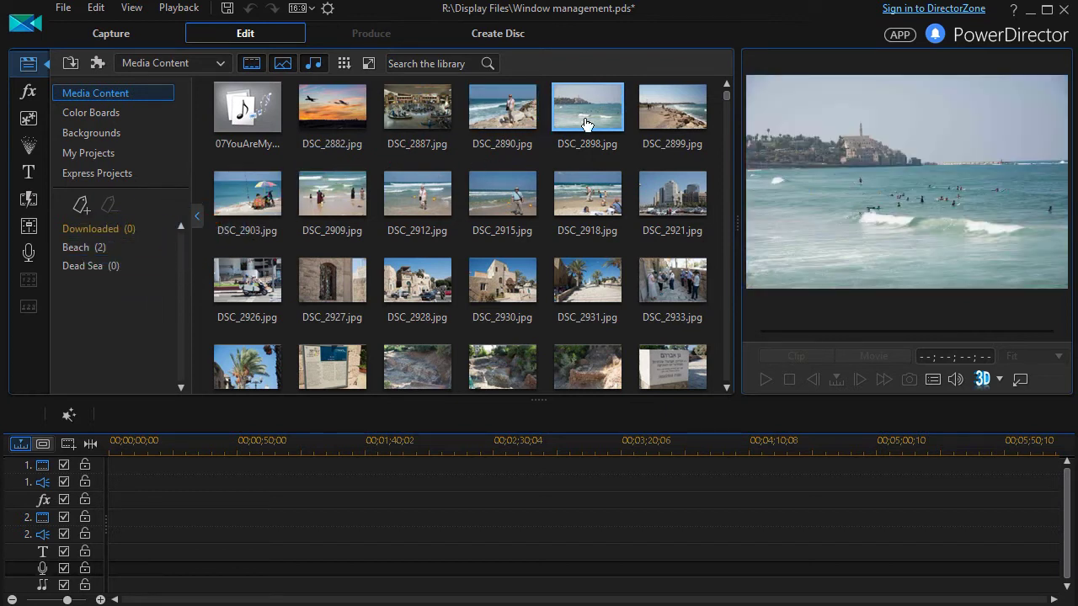
pyautogui.moveTo(683, 116); pyautogui.dragTo(160, 251)
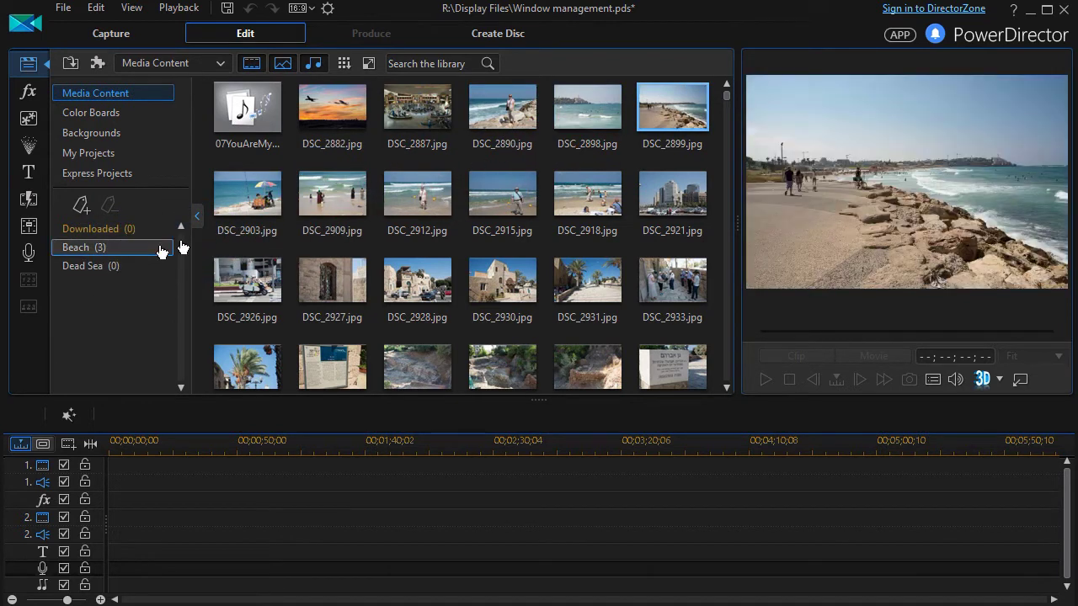
pyautogui.moveTo(251, 194); pyautogui.dragTo(101, 247)
pyautogui.moveTo(353, 200); pyautogui.dragTo(91, 248)
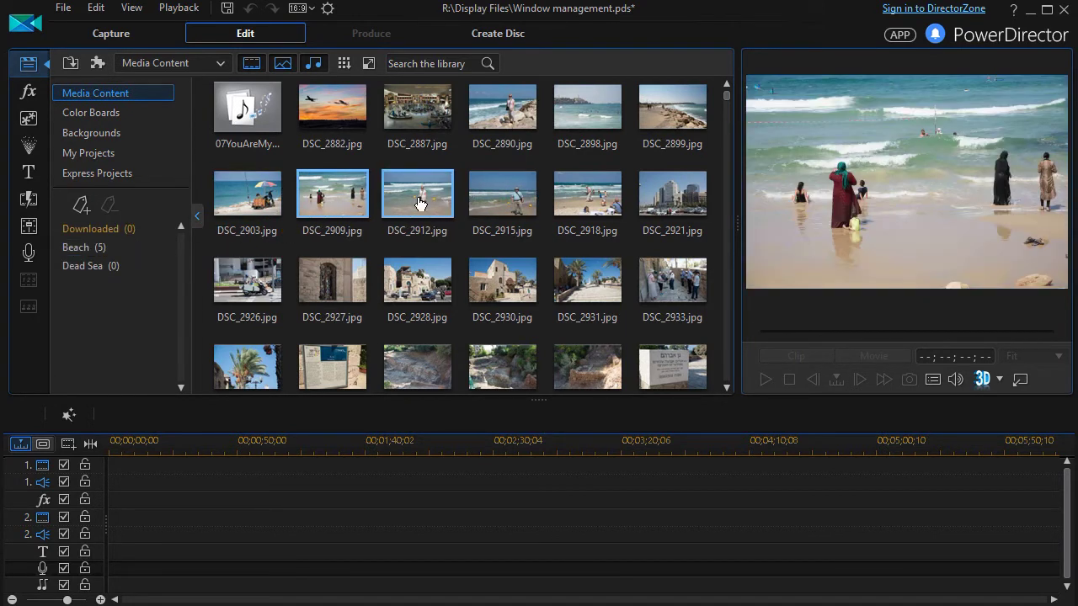
pyautogui.moveTo(419, 203); pyautogui.dragTo(132, 253)
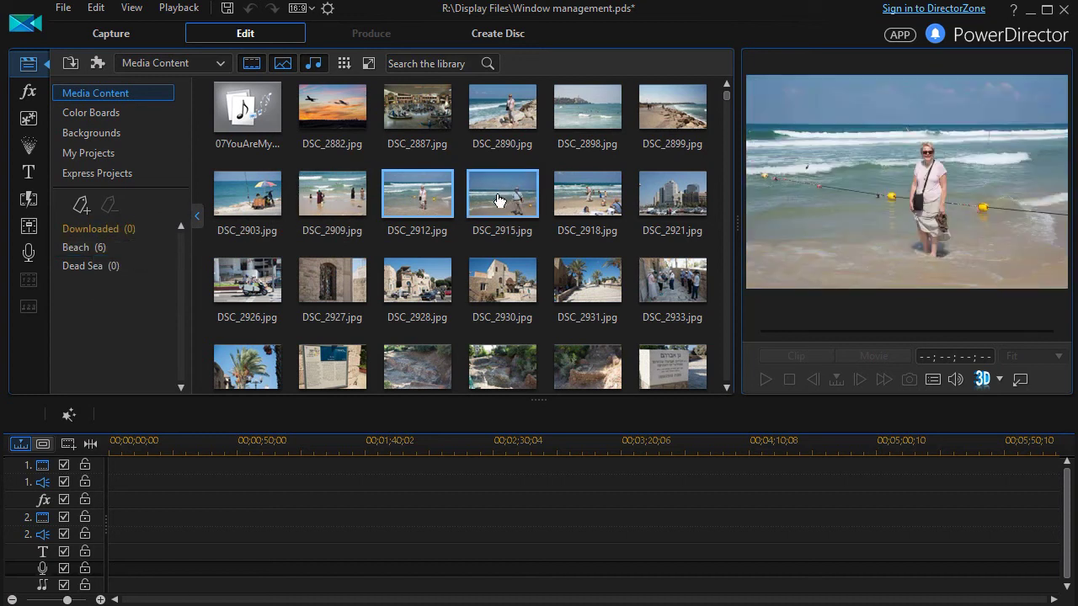
pyautogui.moveTo(498, 200); pyautogui.dragTo(127, 250)
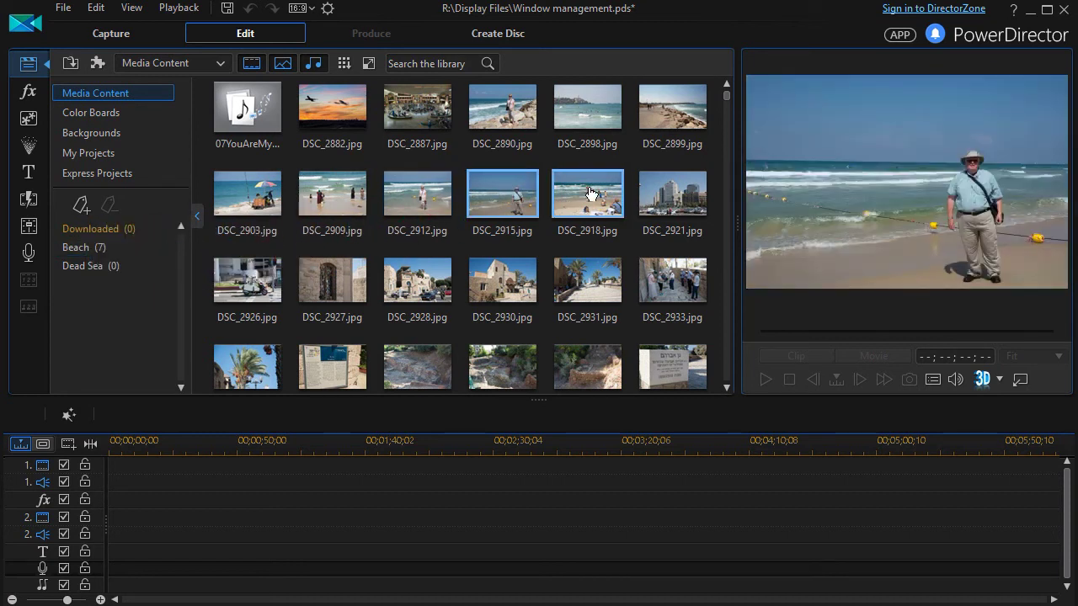
pyautogui.moveTo(591, 194); pyautogui.dragTo(111, 251)
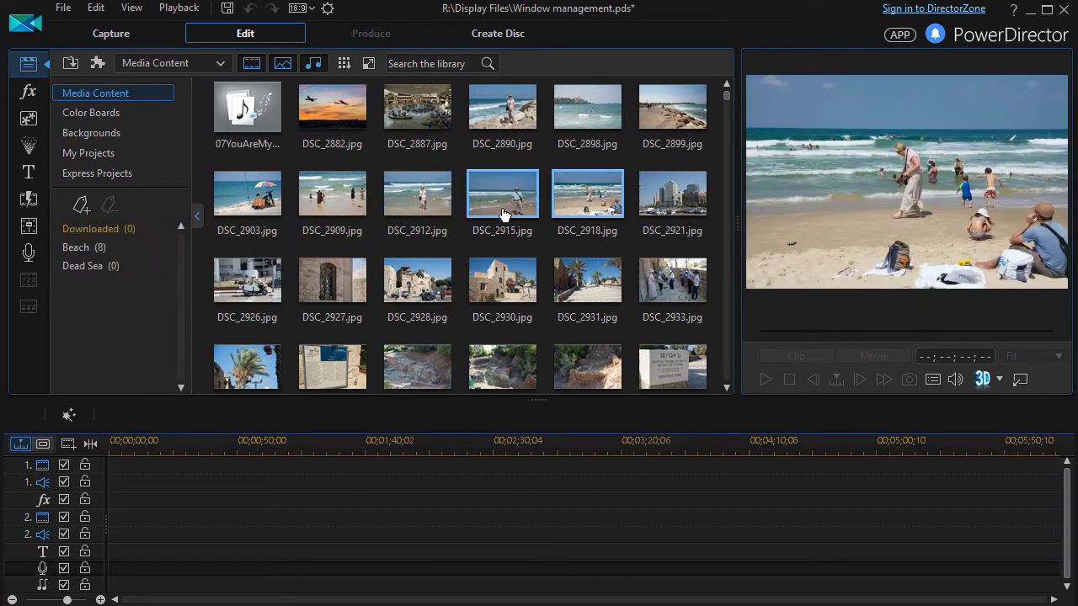
pyautogui.rightClick(91, 247)
pyautogui.click(91, 251)
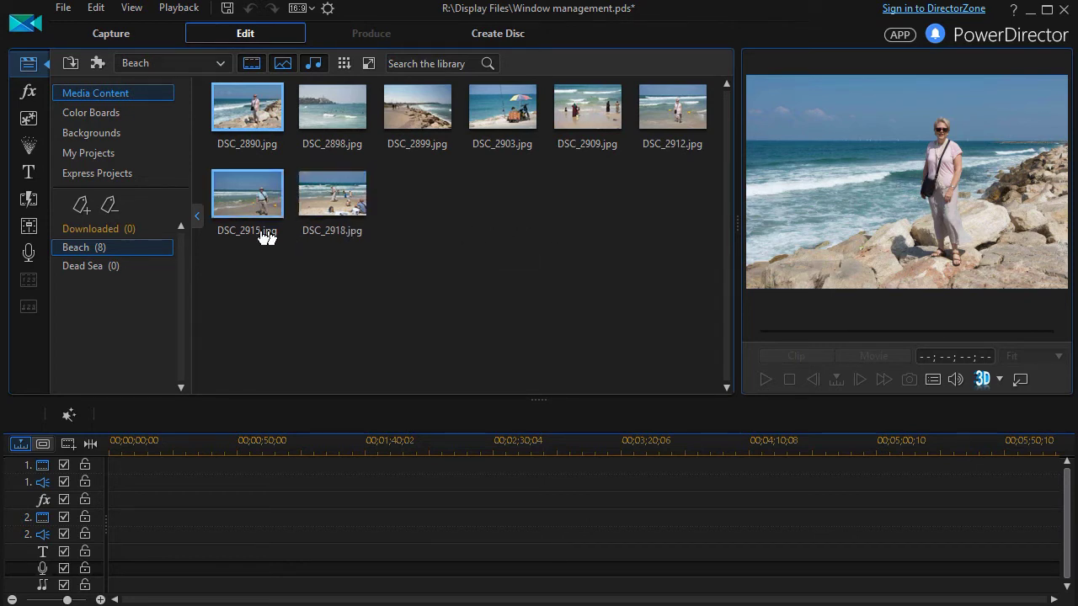
# Step: Return to the full media library, scroll to the Dead Sea photos, and tag DSC_4149 as Dead Sea
pyautogui.click(91, 95)
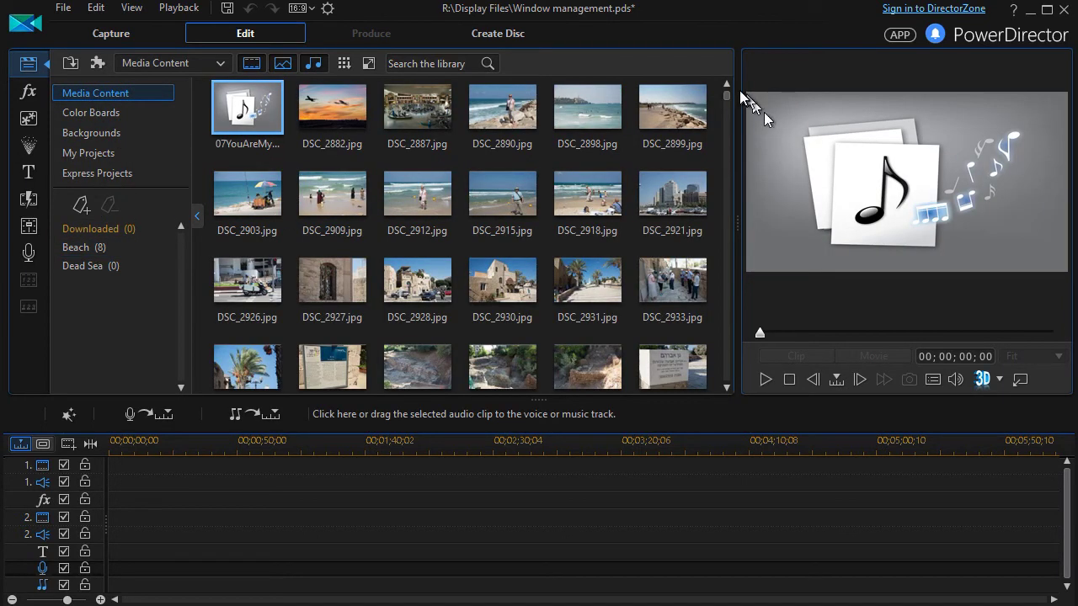
pyautogui.moveTo(726, 97); pyautogui.dragTo(728, 286)
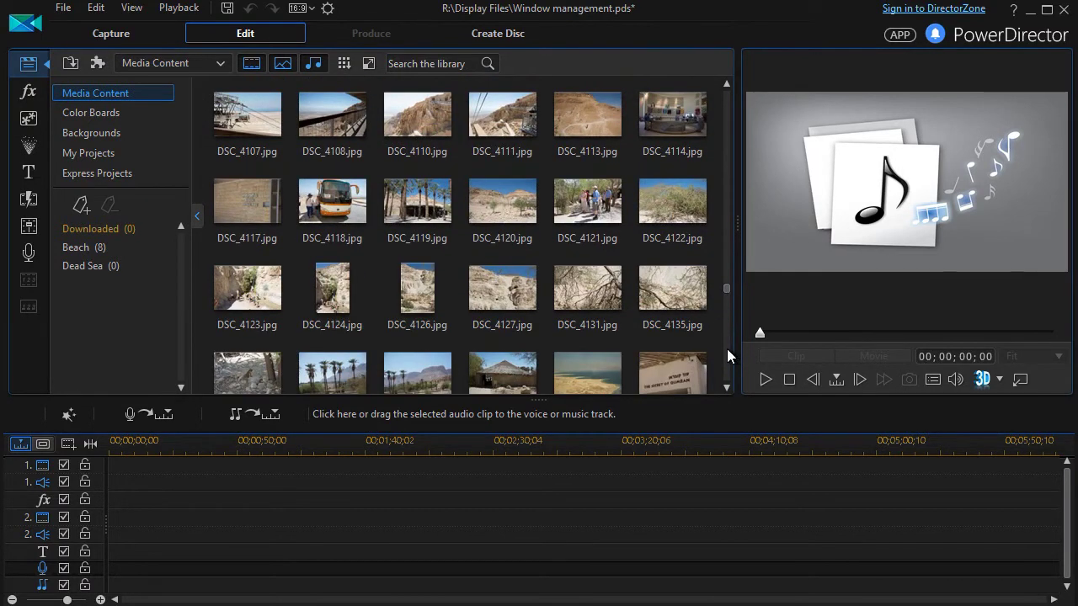
pyautogui.scroll(-2, 728, 356)
pyautogui.scroll(-2, 726, 349)
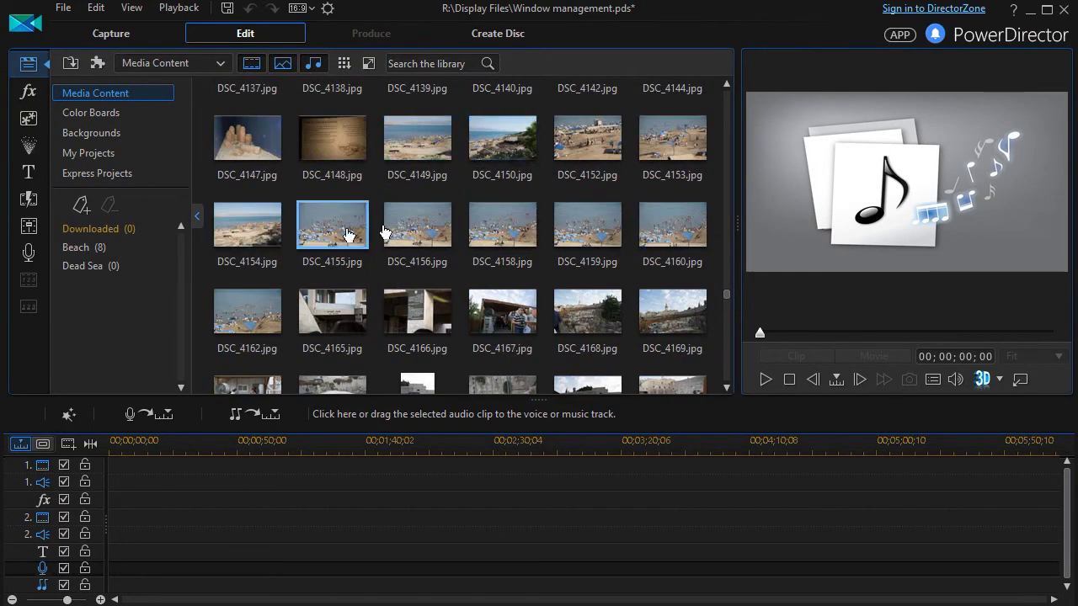
pyautogui.moveTo(416, 144); pyautogui.dragTo(136, 276)
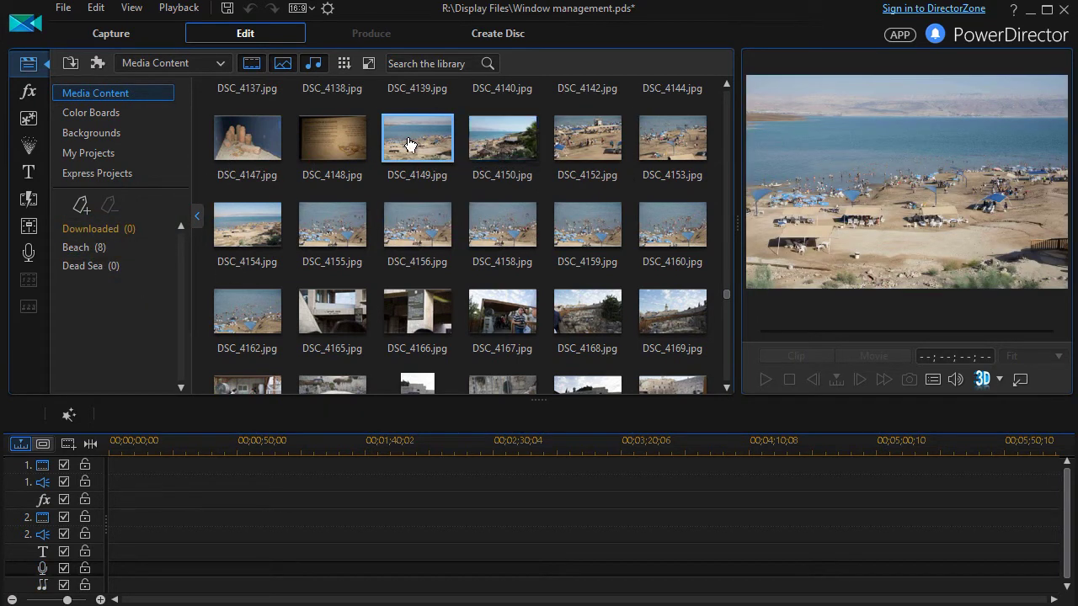
pyautogui.moveTo(409, 144); pyautogui.dragTo(148, 268)
# Step: Tag DSC_4150, 4152, 4153, 4154, 4155, 4156 and 4158 with the Dead Sea tag
pyautogui.moveTo(517, 148); pyautogui.dragTo(106, 272)
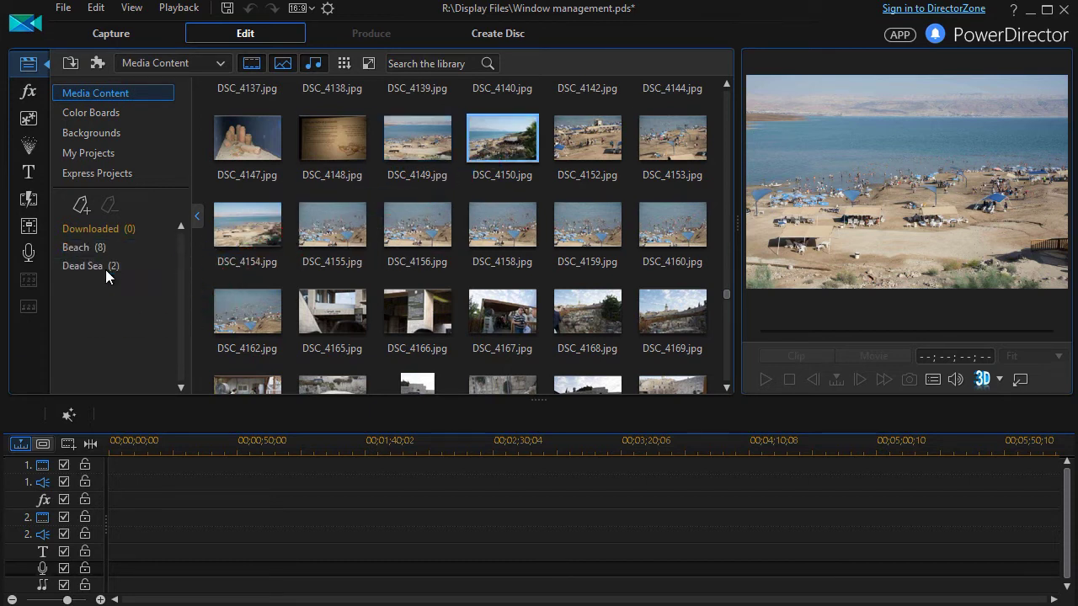
pyautogui.moveTo(593, 139); pyautogui.dragTo(114, 268)
pyautogui.moveTo(631, 141); pyautogui.dragTo(148, 268)
pyautogui.moveTo(246, 225); pyautogui.dragTo(120, 272)
pyautogui.moveTo(314, 257); pyautogui.dragTo(140, 267)
pyautogui.moveTo(387, 232); pyautogui.dragTo(136, 267)
pyautogui.moveTo(503, 226); pyautogui.dragTo(138, 269)
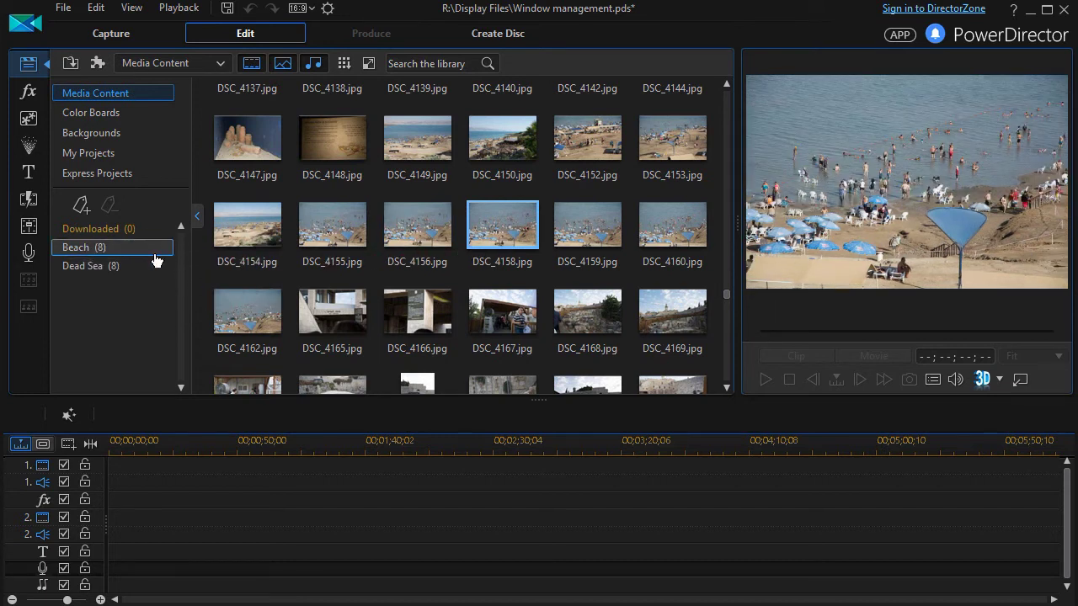
# Step: Review the Dead Sea photos as Medium Icons, then the Beach photos, and return to Media Content
pyautogui.click(106, 267)
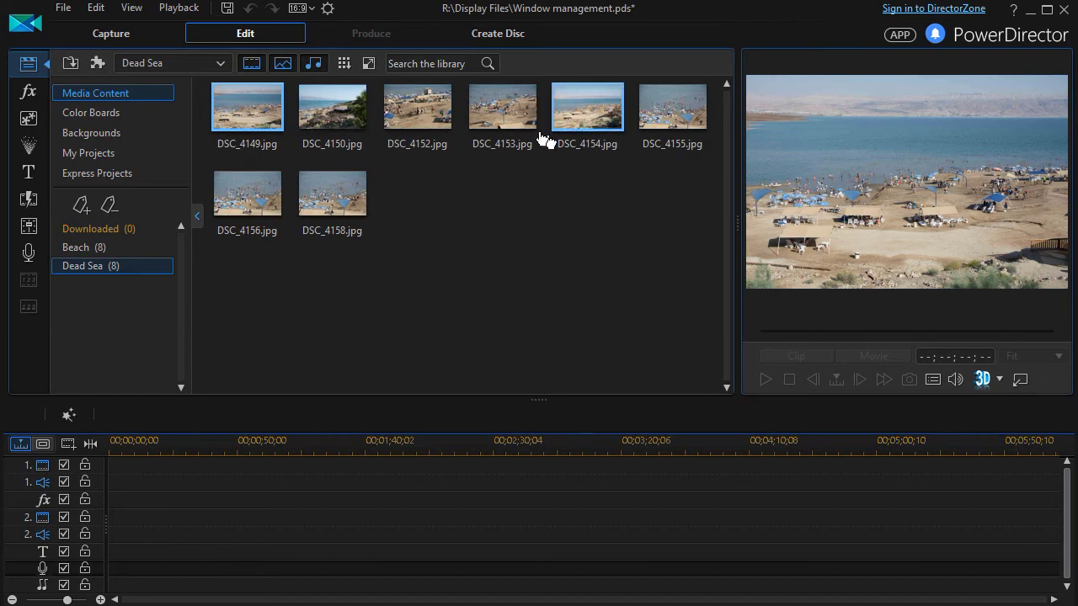
pyautogui.click(346, 63)
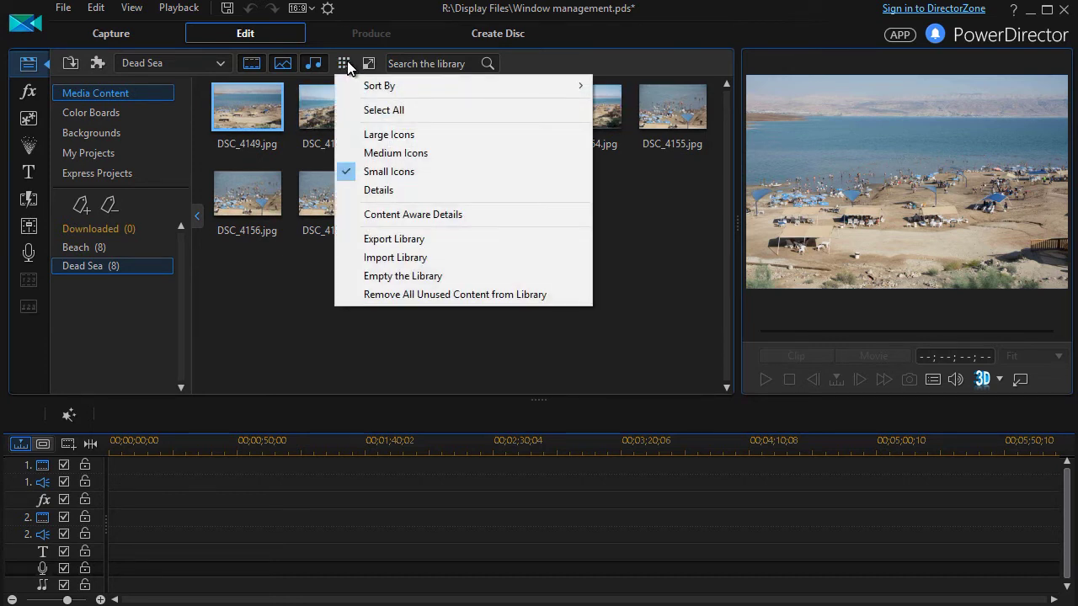
pyautogui.click(392, 154)
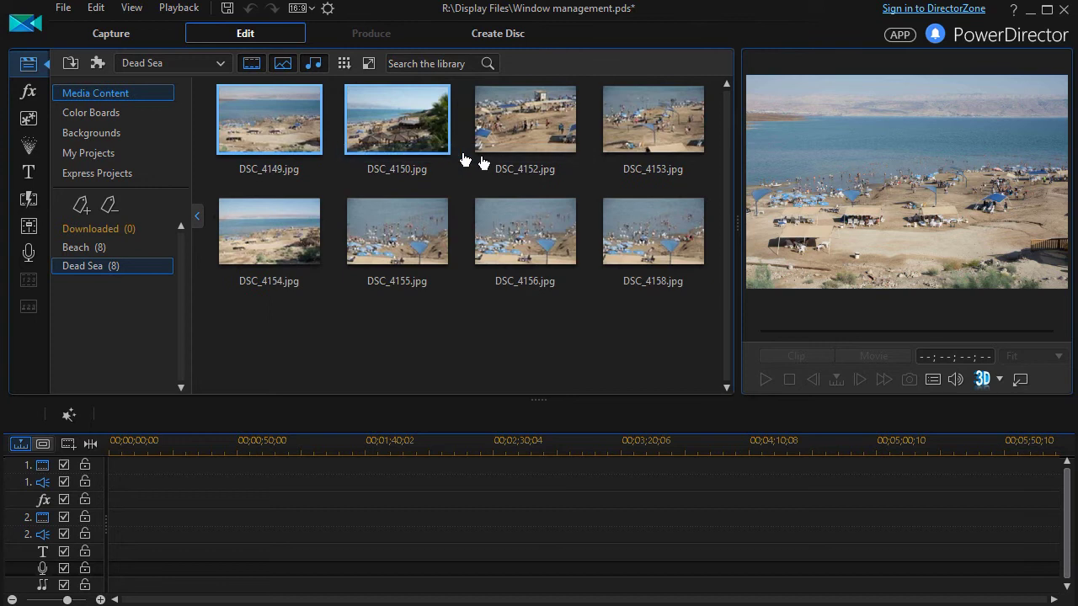
pyautogui.click(575, 153)
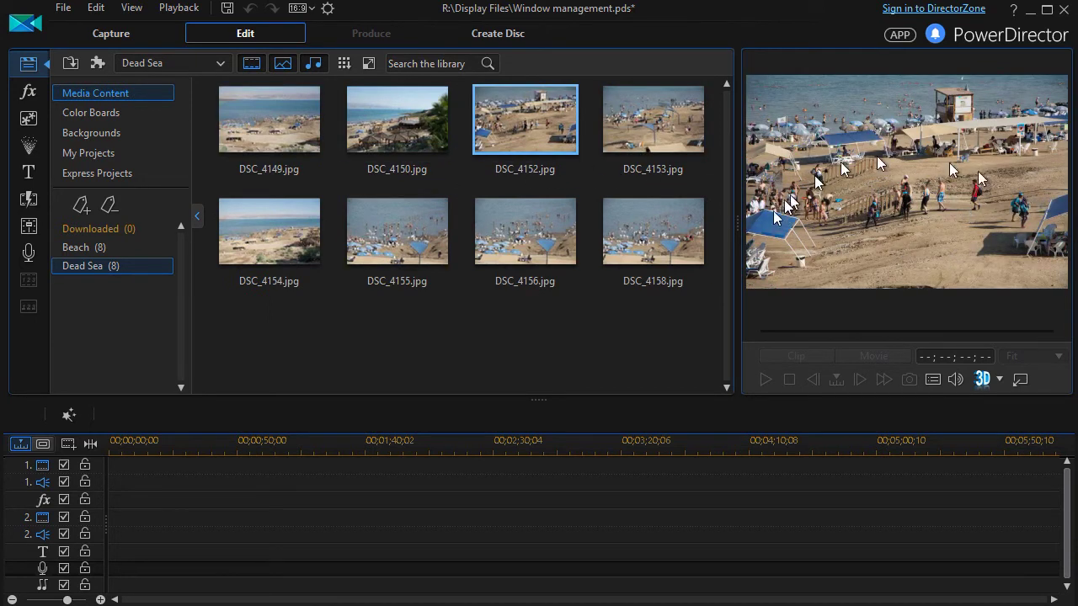
pyautogui.click(123, 253)
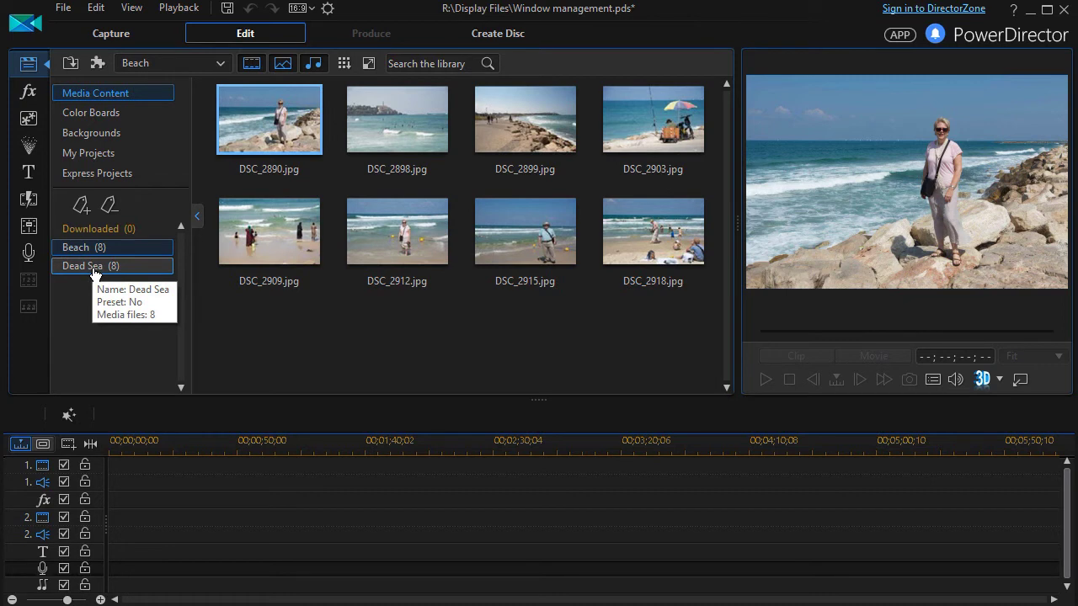
pyautogui.click(109, 93)
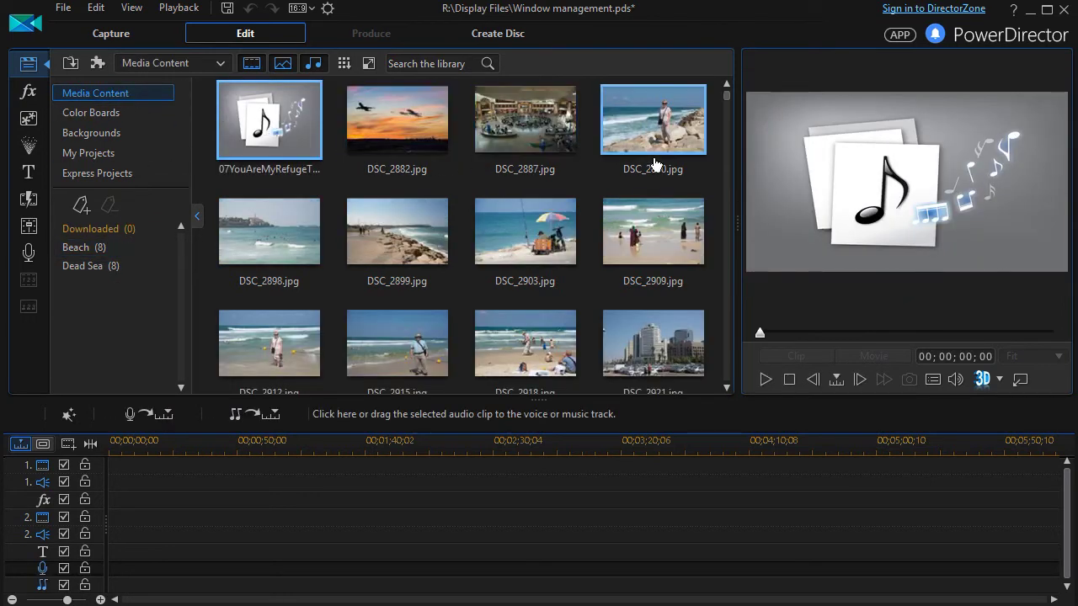
# Step: Switch the library to Small Icons, tag the 07YouAreMy music track as Dead Sea, and filter to Dead Sea
pyautogui.click(347, 66)
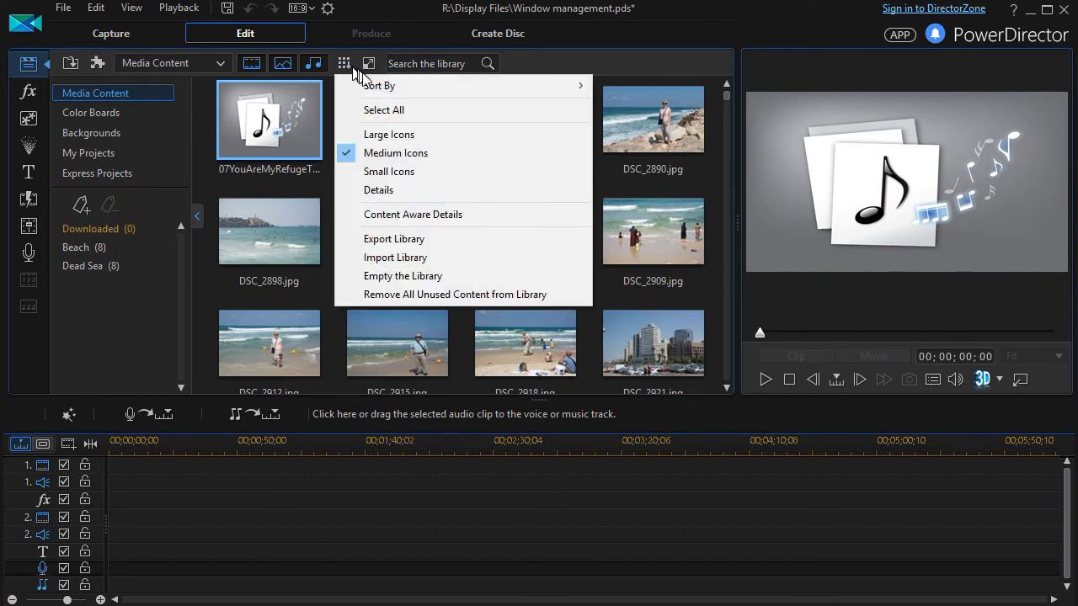
pyautogui.click(408, 173)
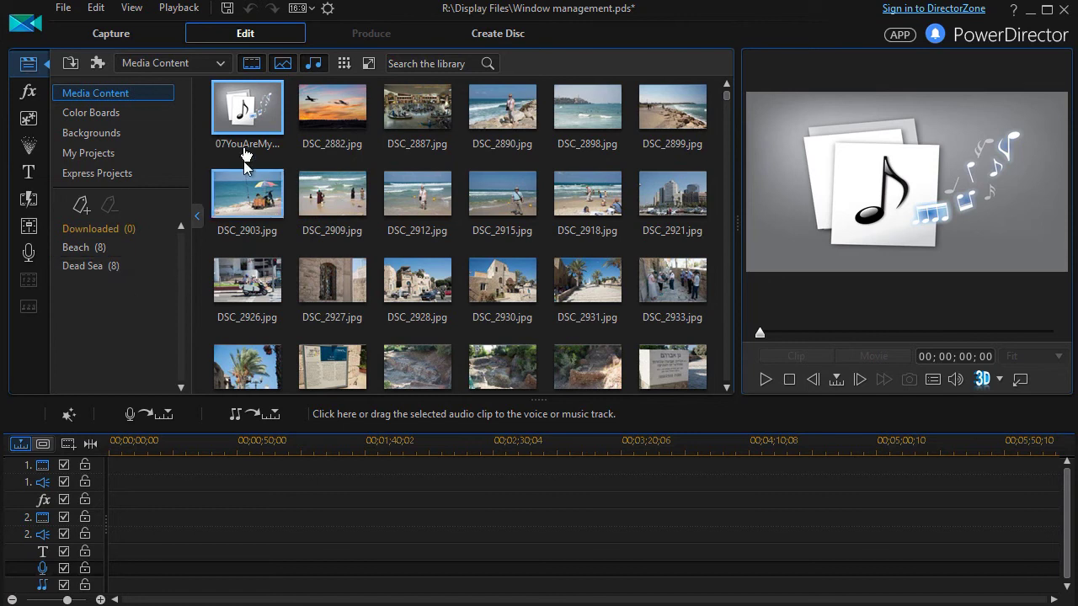
pyautogui.moveTo(246, 111); pyautogui.dragTo(137, 274)
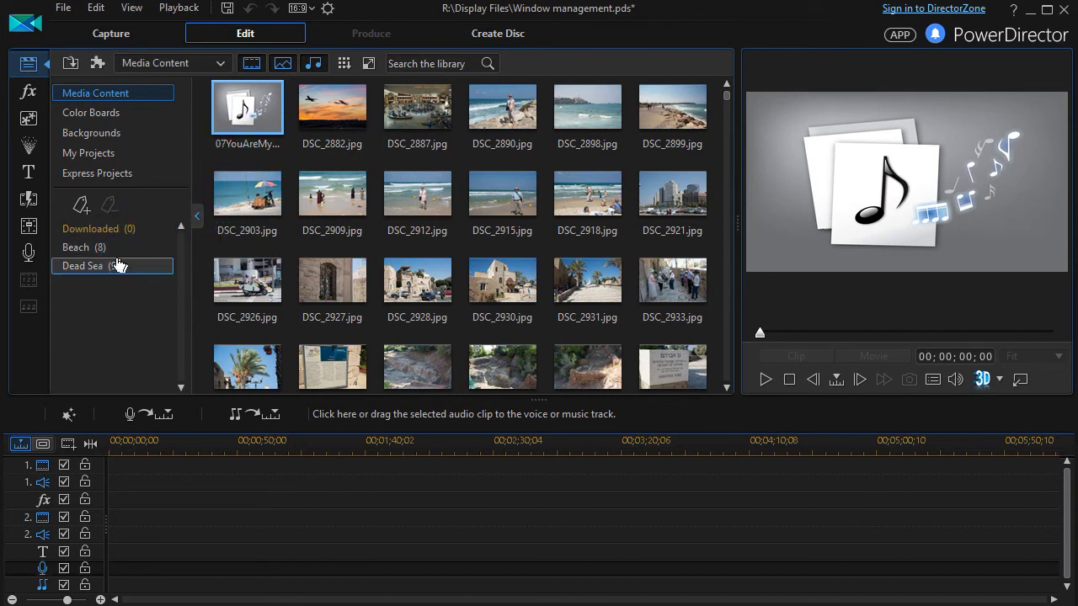
pyautogui.click(124, 267)
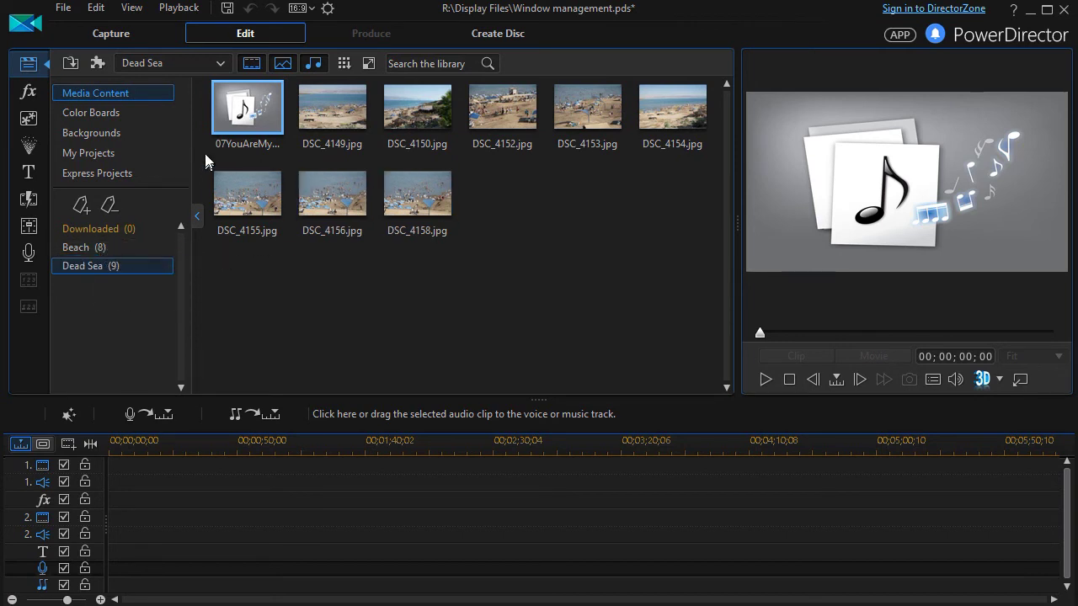
# Step: Filter the library to Dead Sea and place DSC_4155 then DSC_4156 at the start of video track 1
pyautogui.click(152, 97)
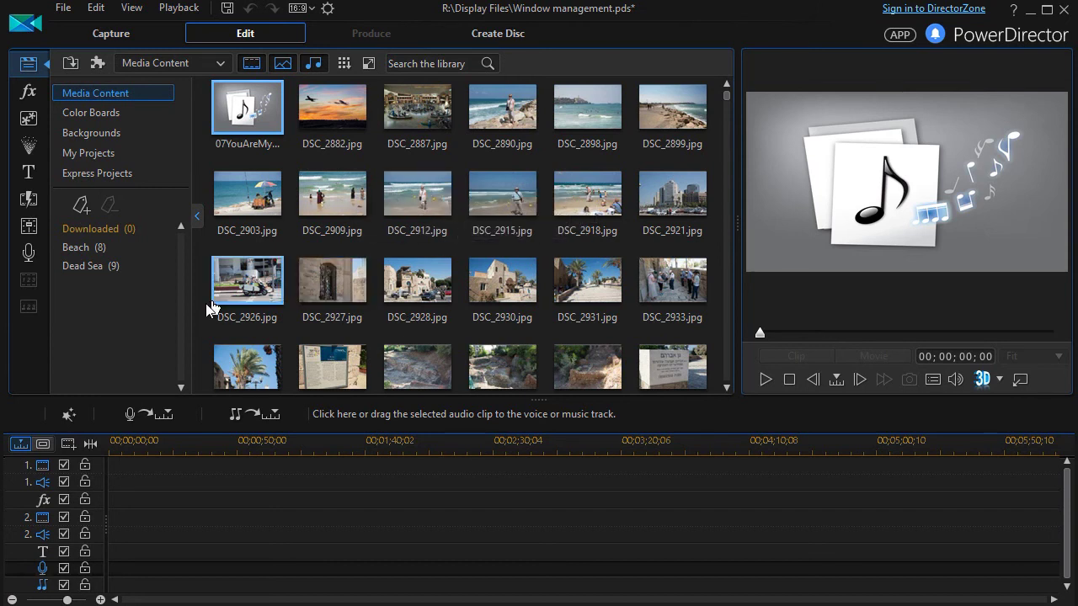
pyautogui.click(110, 268)
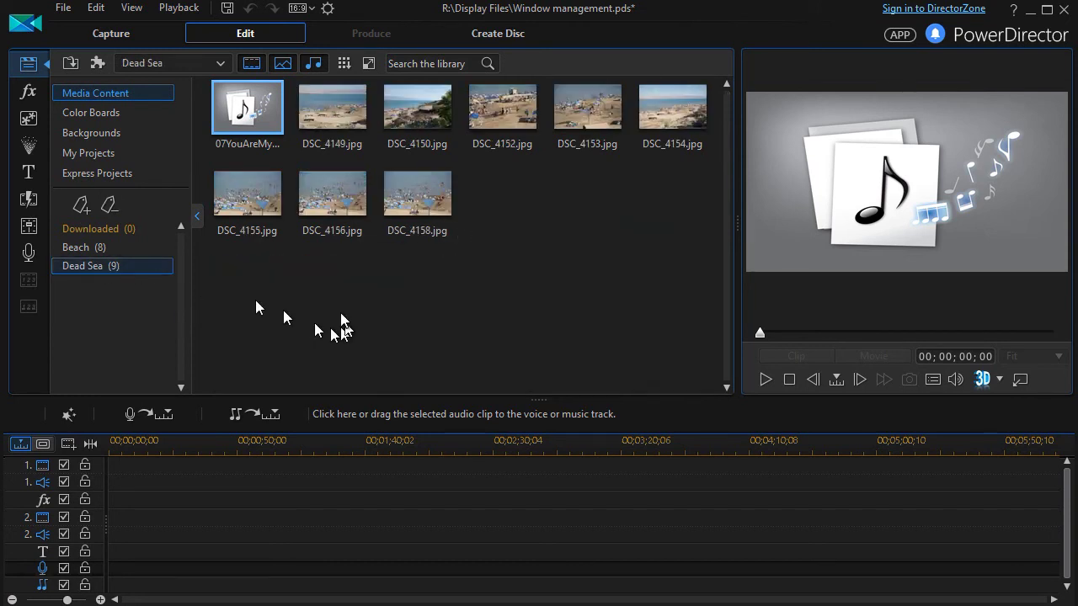
pyautogui.moveTo(241, 199); pyautogui.dragTo(112, 467)
pyautogui.moveTo(330, 228); pyautogui.dragTo(127, 482)
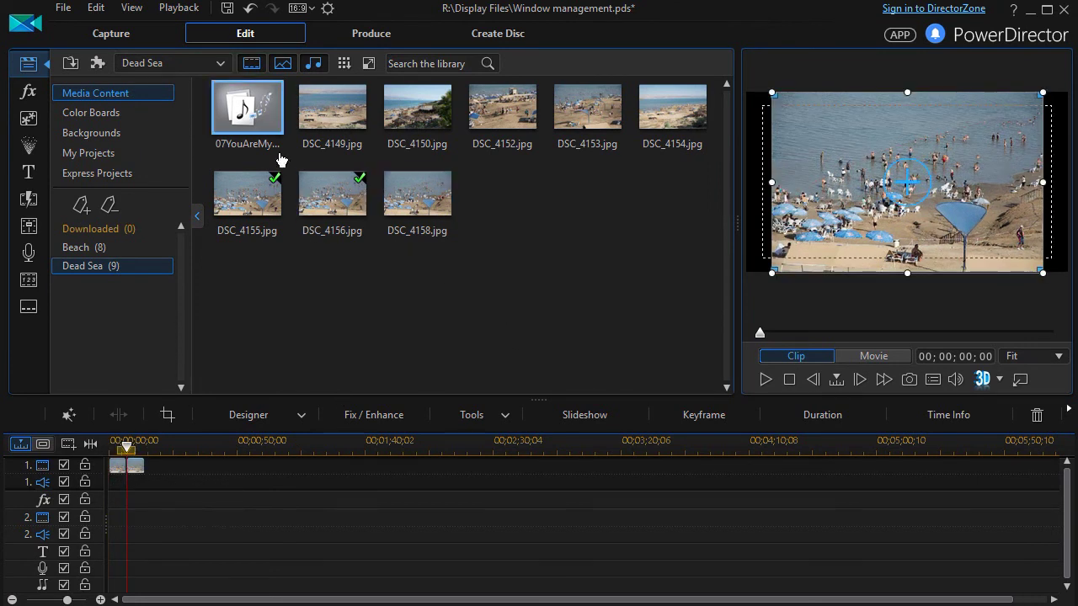